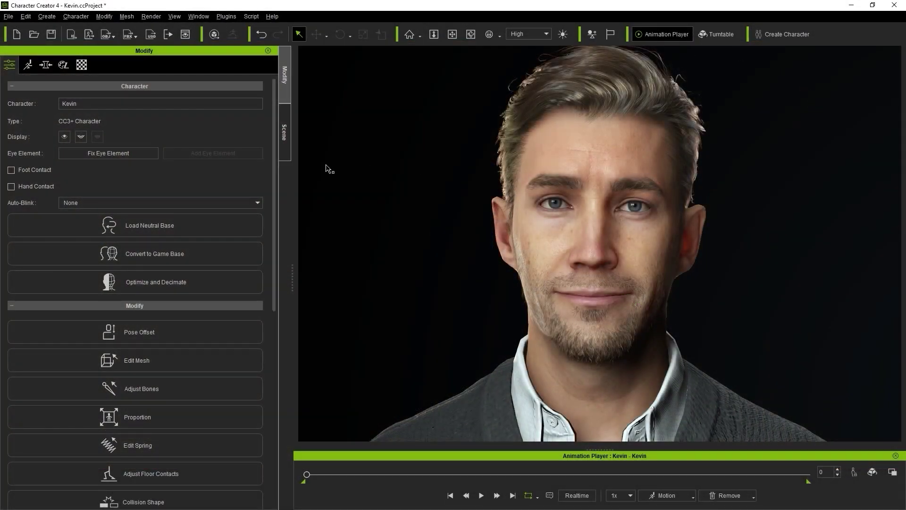
# Set CC_Base_Body's display mode to Wireframe on Shaded and orbit around Kevin's head
pyautogui.click(284, 141)
pyautogui.click(87, 254)
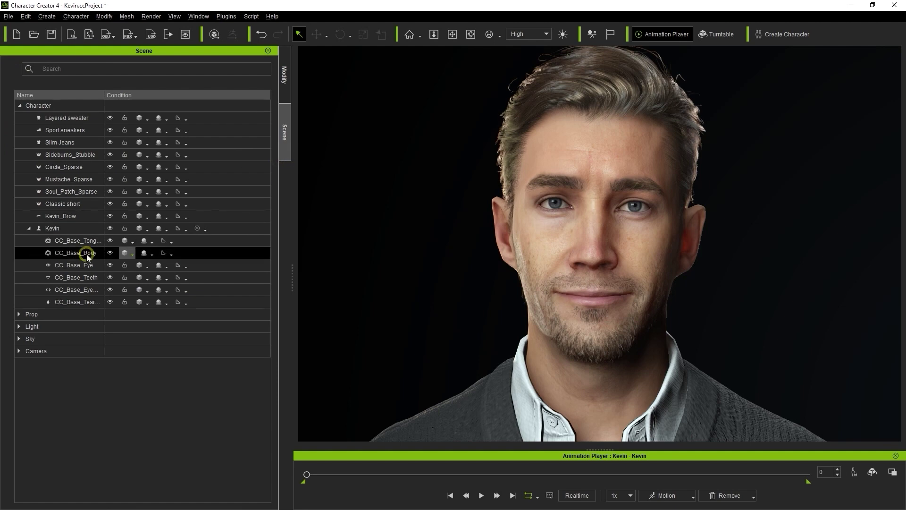
pyautogui.click(132, 254)
pyautogui.click(137, 305)
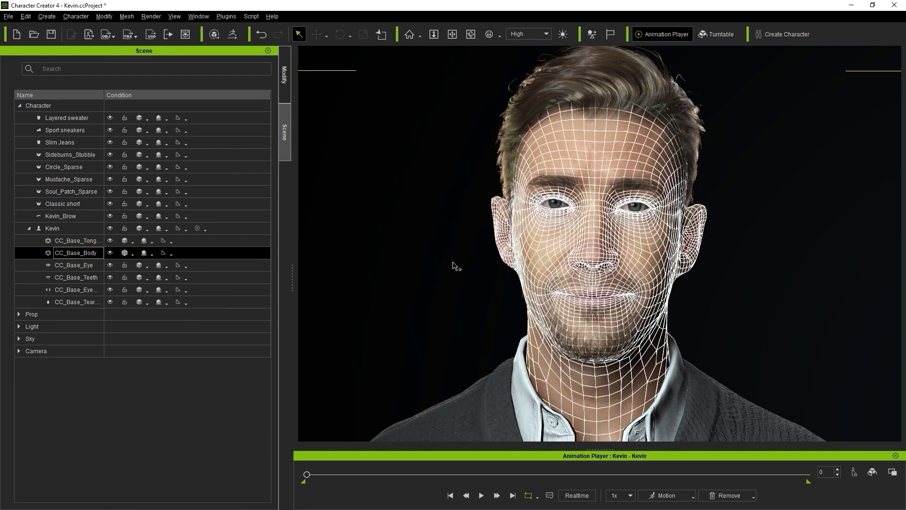
pyautogui.moveTo(449, 265)
pyautogui.mouseDown(button='right')
pyautogui.moveTo(551, 266)
pyautogui.moveTo(320, 270)
pyautogui.moveTo(457, 265)
pyautogui.mouseUp(button='right')
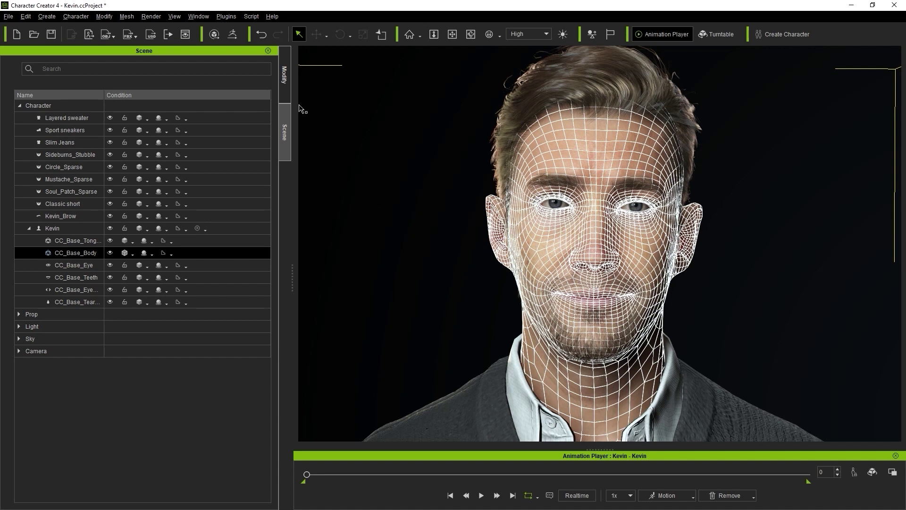
pyautogui.click(288, 99)
# Enable Smooth Mesh (Subdivision) on the body and orbit to inspect the smoothed head
pyautogui.moveTo(273, 108); pyautogui.dragTo(271, 249)
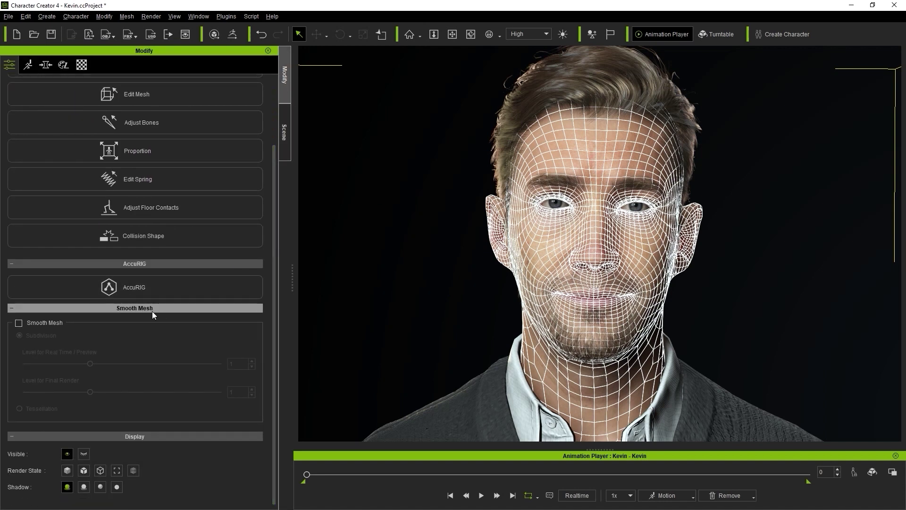
pyautogui.click(19, 324)
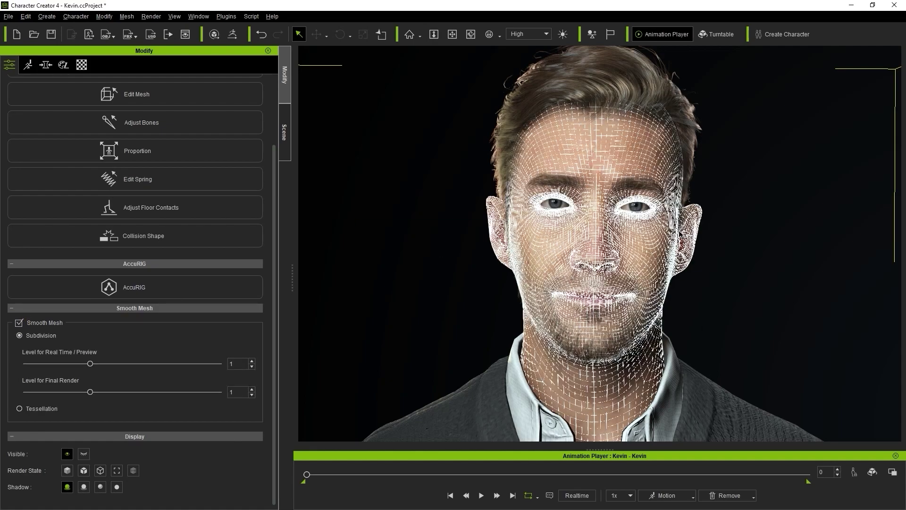
pyautogui.moveTo(526, 239); pyautogui.dragTo(662, 230, button='right')
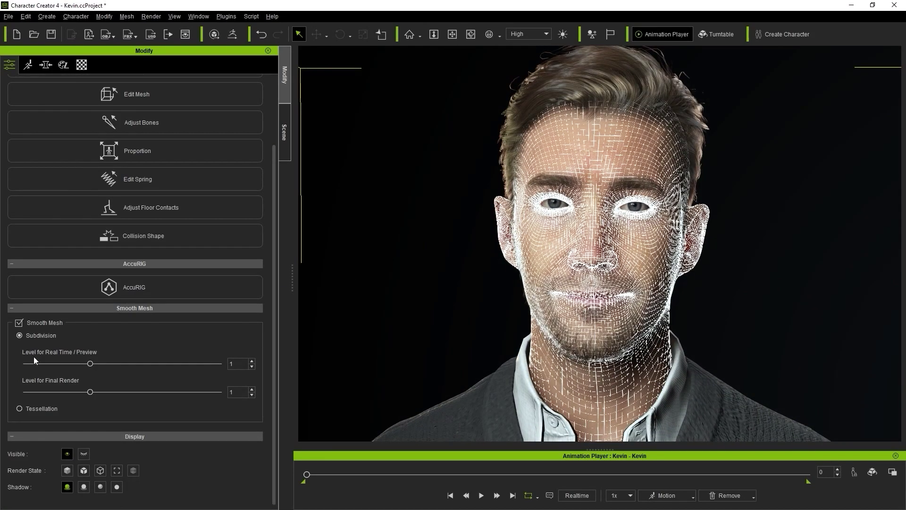
# Test the Real Time/Preview subdivision up to 3 and back to 1, leaving Final Render at 1
pyautogui.moveTo(90, 363); pyautogui.dragTo(143, 363)
pyautogui.moveTo(222, 364); pyautogui.dragTo(221, 363)
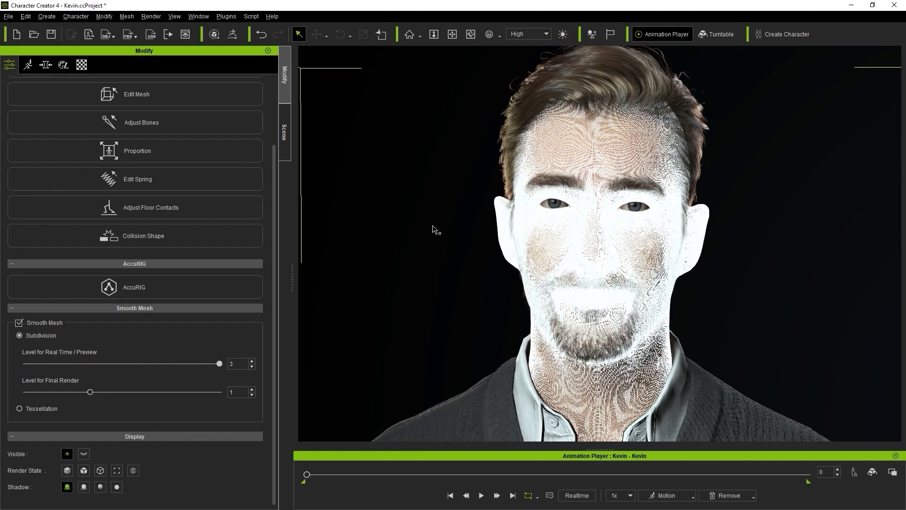
pyautogui.moveTo(87, 364); pyautogui.dragTo(88, 364)
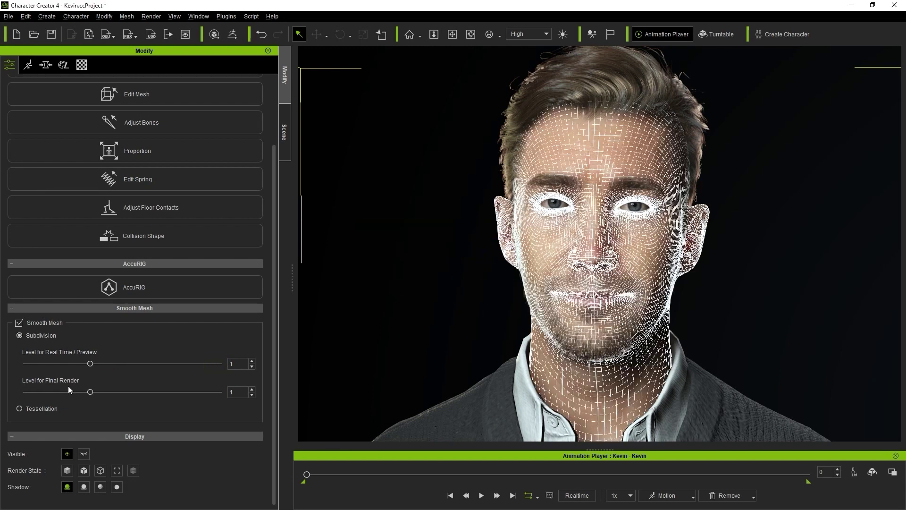
pyautogui.moveTo(90, 390); pyautogui.dragTo(146, 389)
# Turn off Smooth Mesh and set CC_Base_Body's display mode back to Normal
pyautogui.click(19, 323)
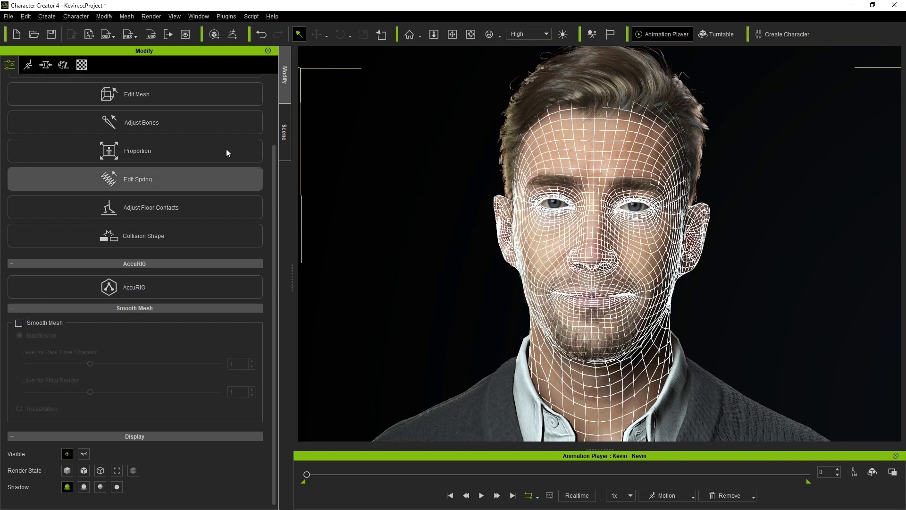
pyautogui.click(283, 123)
pyautogui.click(132, 253)
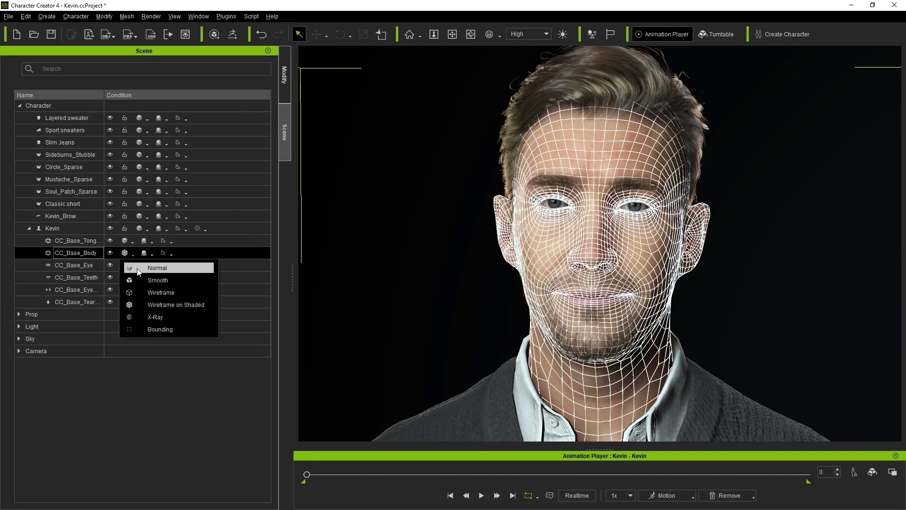
pyautogui.click(141, 266)
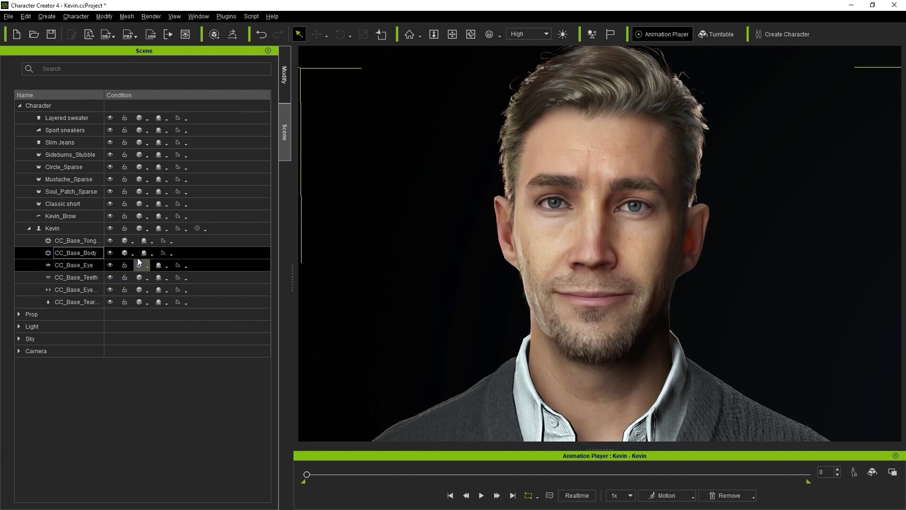
# Re-enable Smooth Mesh at levels 1/1 and deselect the body mesh
pyautogui.click(286, 81)
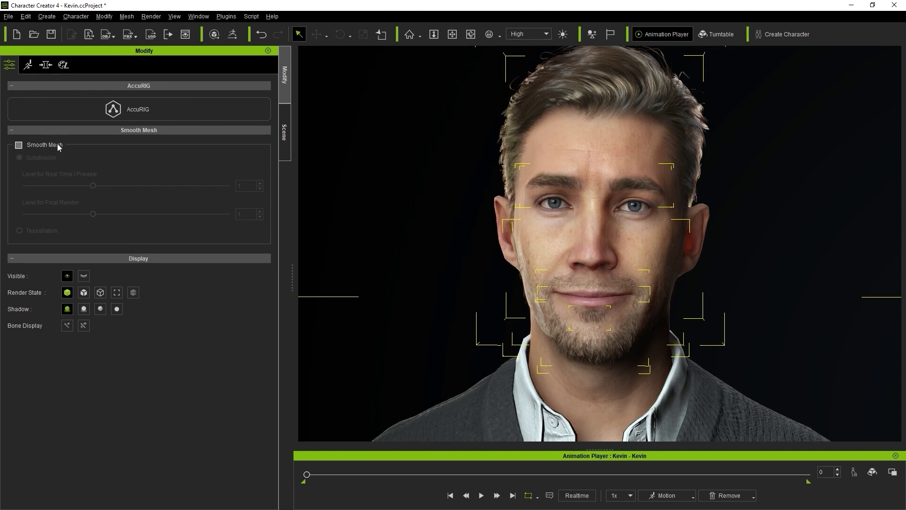
pyautogui.click(19, 145)
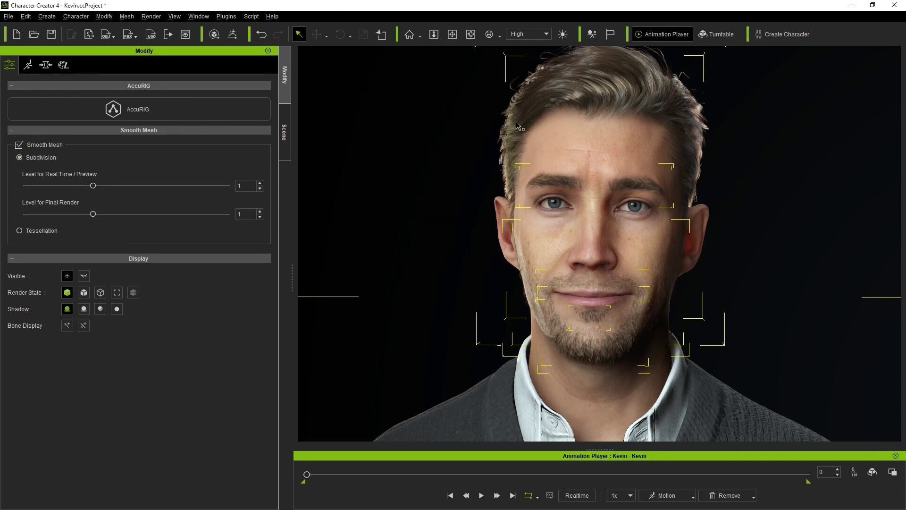
pyautogui.moveTo(93, 214)
pyautogui.mouseDown()
pyautogui.moveTo(157, 213)
pyautogui.moveTo(93, 214)
pyautogui.mouseUp()
pyautogui.click(614, 151)
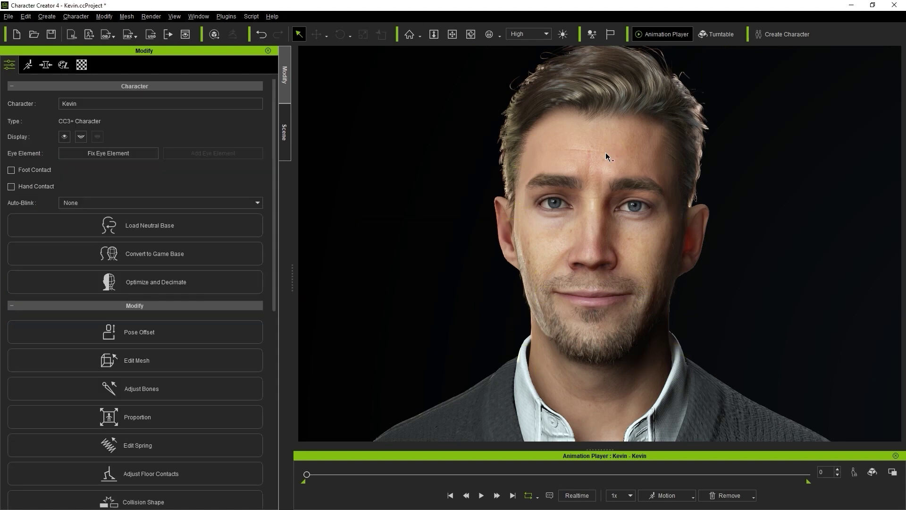
# Start an FBX export of the clothed character targeting Unreal with Mesh and Motion
pyautogui.click(10, 16)
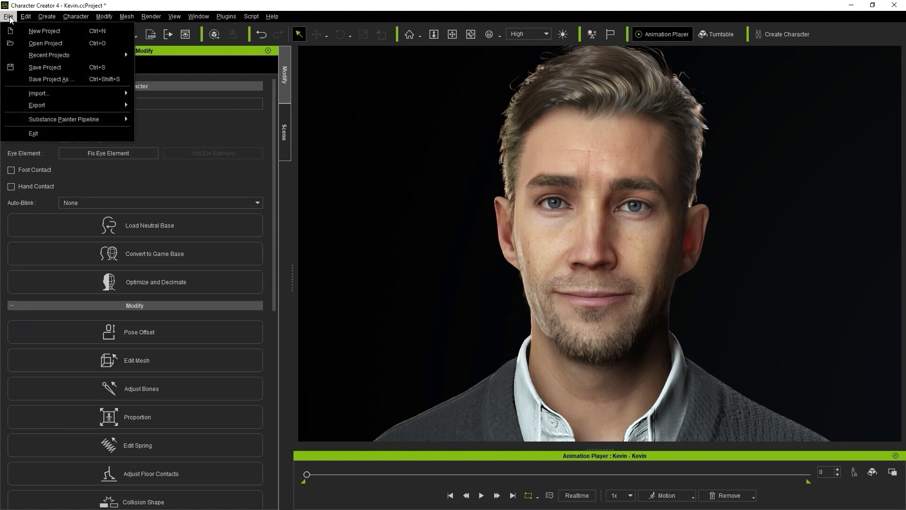
pyautogui.moveTo(60, 104)
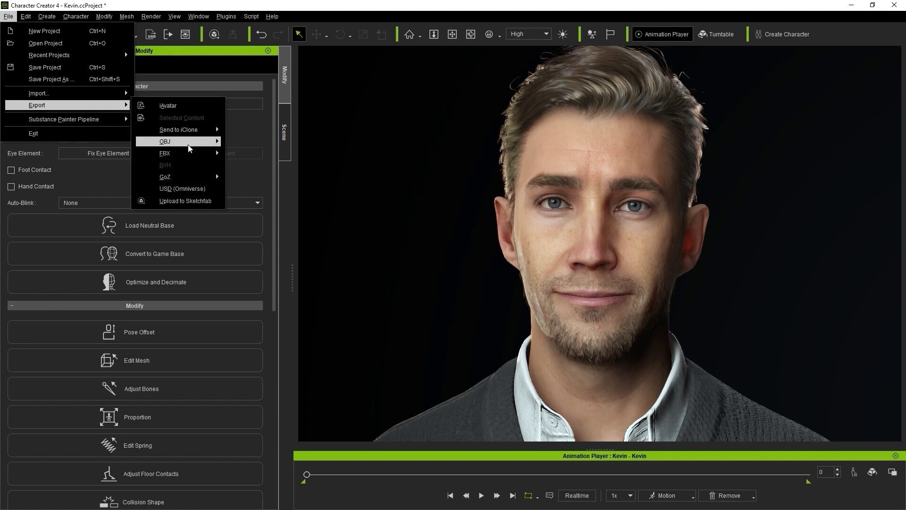
pyautogui.moveTo(214, 152)
pyautogui.click(311, 169)
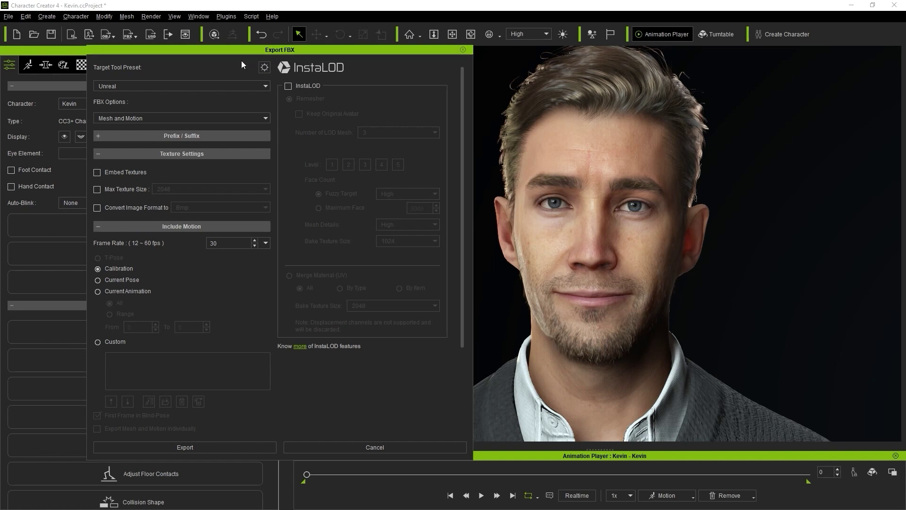
pyautogui.click(166, 86)
pyautogui.click(148, 124)
pyautogui.click(153, 119)
pyautogui.click(149, 146)
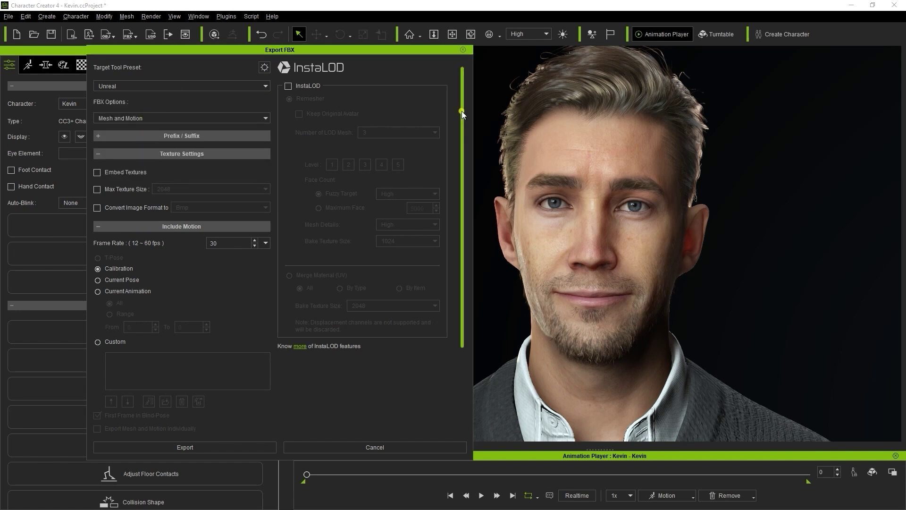
# Export with Use Subdivided Mesh, accept the warning, and save as Kevin.Fbx in Subdivision
pyautogui.moveTo(461, 111); pyautogui.dragTo(464, 227)
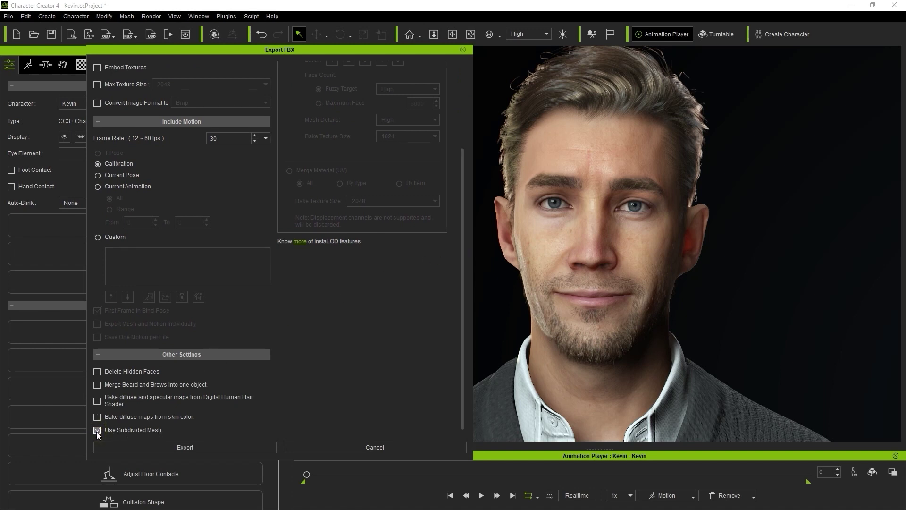
pyautogui.click(154, 445)
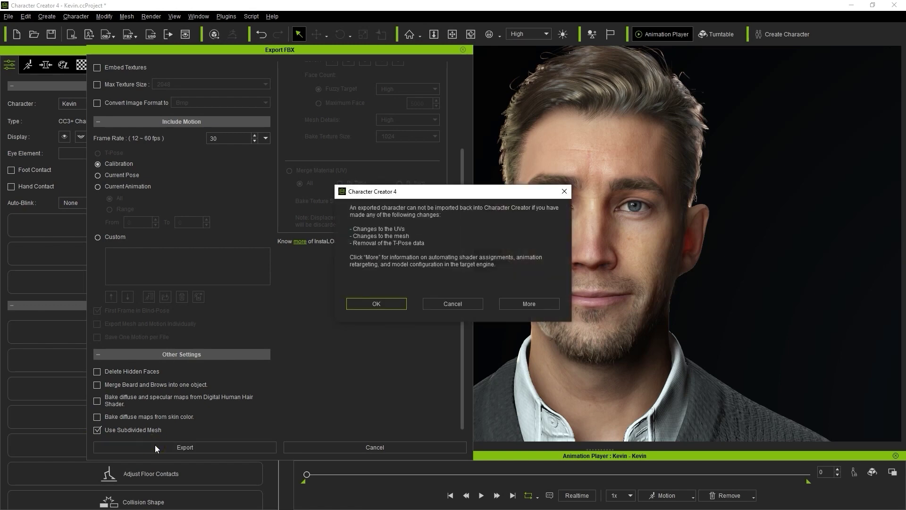
pyautogui.click(399, 302)
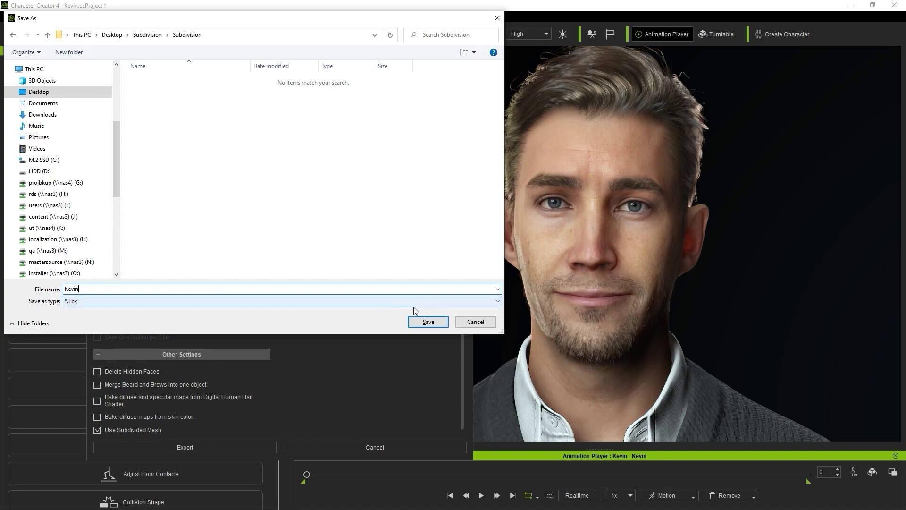
pyautogui.click(423, 320)
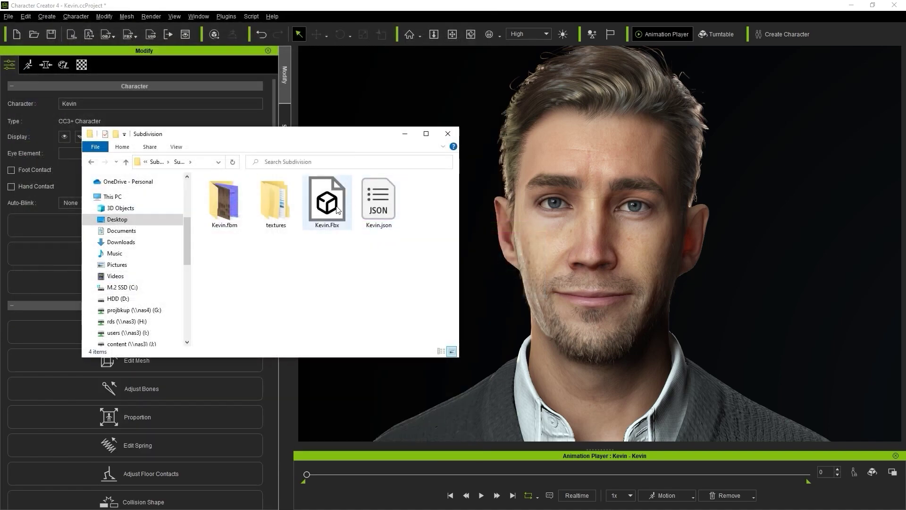
pyautogui.click(336, 207)
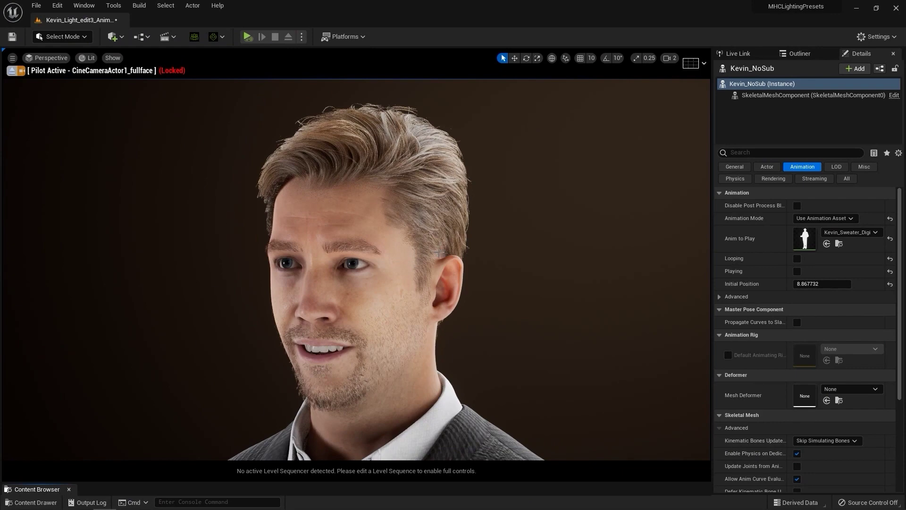
# Switch Unreal's viewport to Wireframe to check mesh density, then back to Lit
pyautogui.click(87, 58)
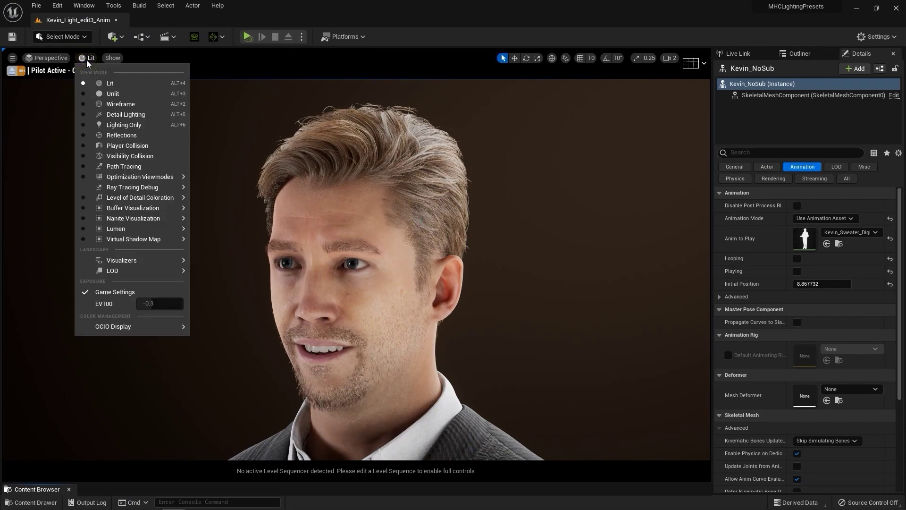
pyautogui.click(84, 105)
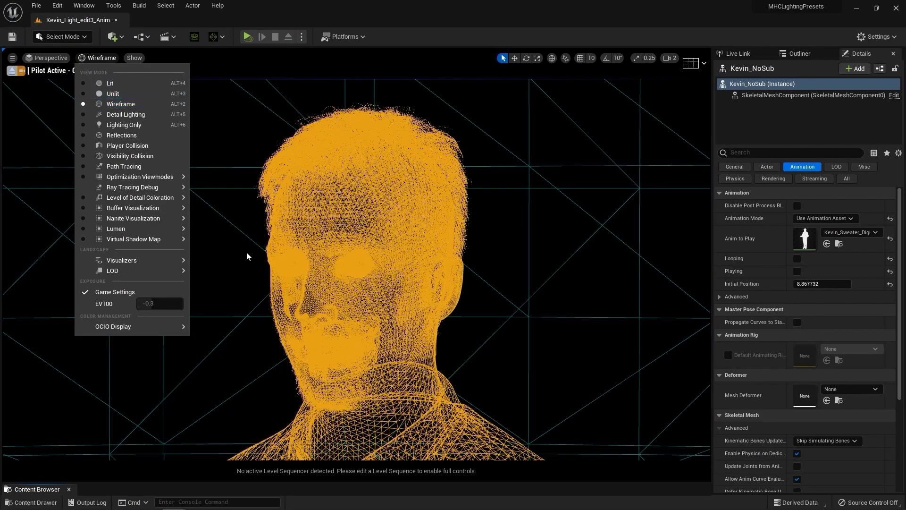
pyautogui.click(93, 83)
# Open the Kevin_Sub skeletal mesh from the Content Browser
pyautogui.moveTo(510, 481); pyautogui.dragTo(503, 345)
pyautogui.click(449, 434)
pyautogui.doubleClick(449, 435)
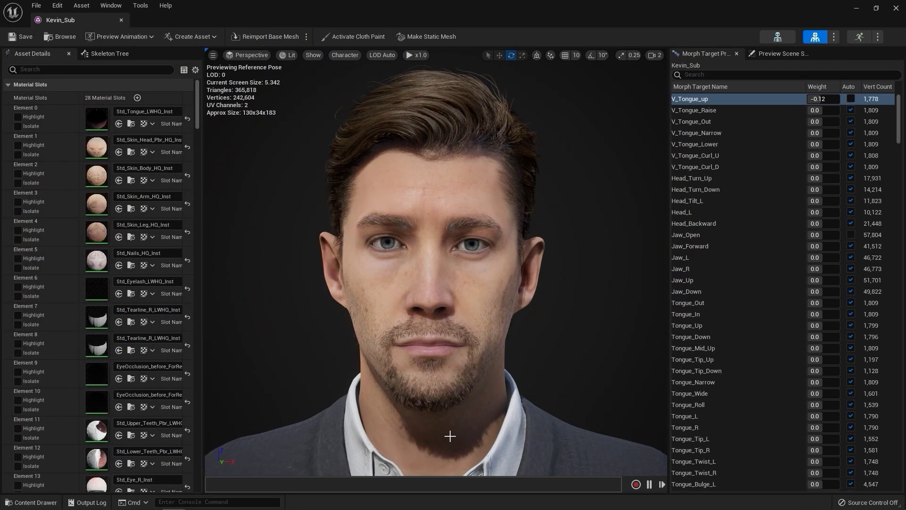
# Adjust Kevin_Sub's Eye_Close_L, Mouth_Smile_R and Mouth_Frown_R morph target weights to test blend shapes
pyautogui.scroll(-20, 755, 281)
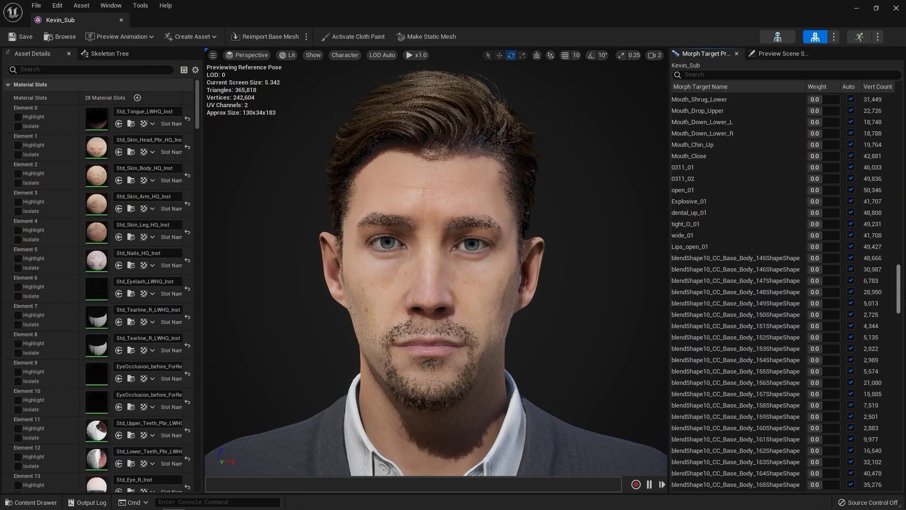
pyautogui.scroll(10, 802, 264)
pyautogui.moveTo(819, 262); pyautogui.dragTo(827, 304)
pyautogui.scroll(-6, 814, 284)
pyautogui.click(822, 304)
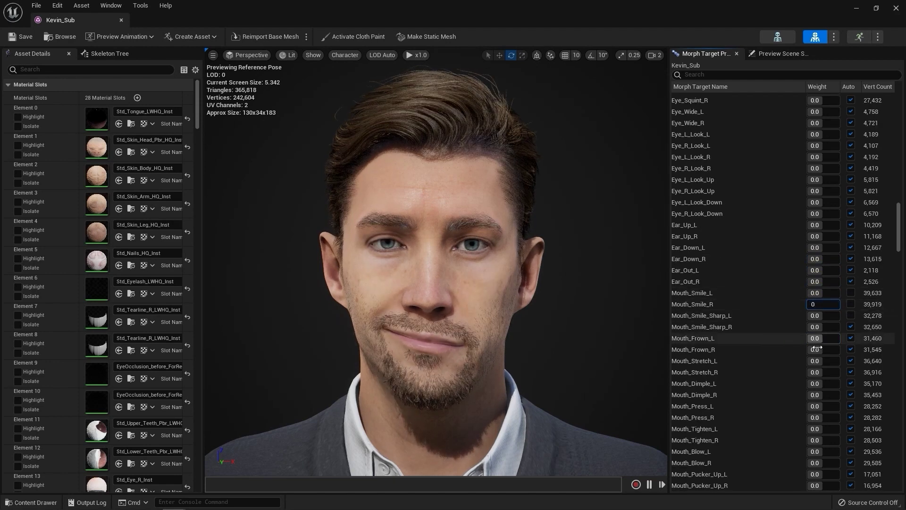
pyautogui.moveTo(817, 349)
pyautogui.mouseDown()
pyautogui.moveTo(831, 350)
pyautogui.moveTo(817, 349)
pyautogui.mouseUp()
pyautogui.click(817, 349)
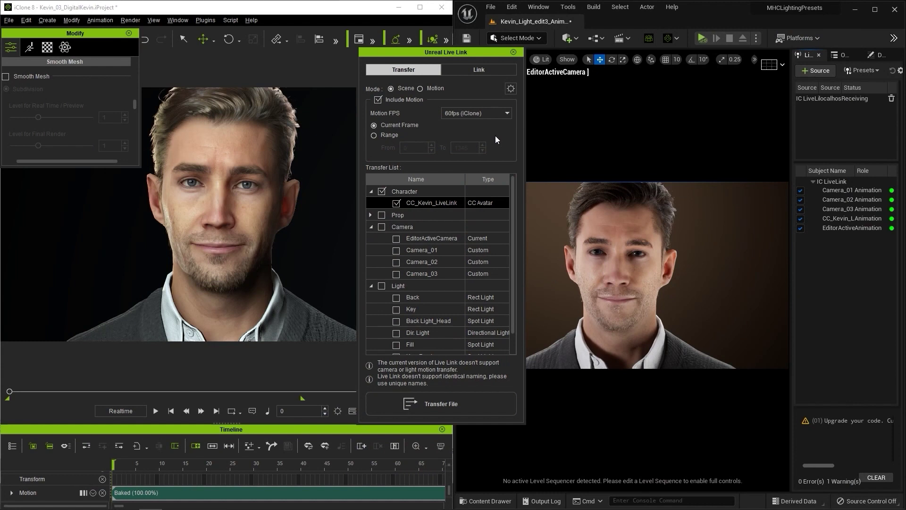
# Smooth Kevin's mesh, transfer him to Unreal with Subdivision Mesh included, and play the animation
pyautogui.click(7, 77)
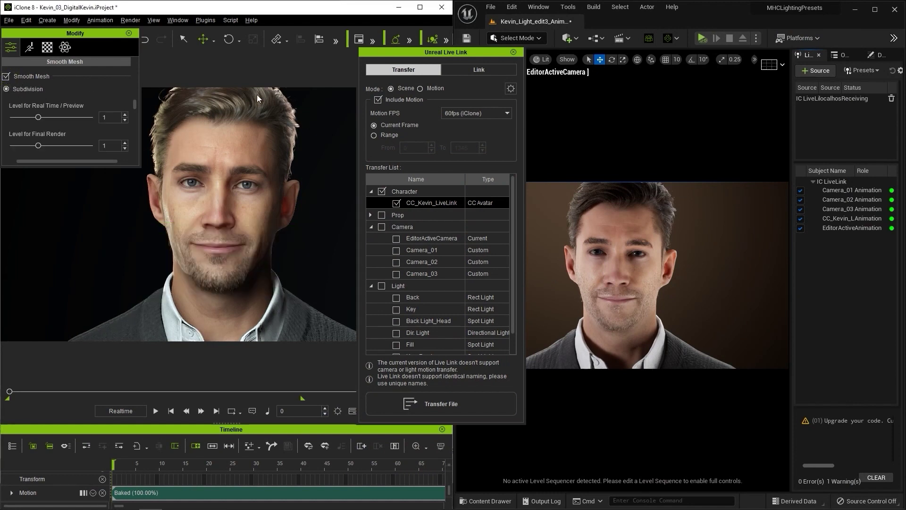
pyautogui.click(510, 88)
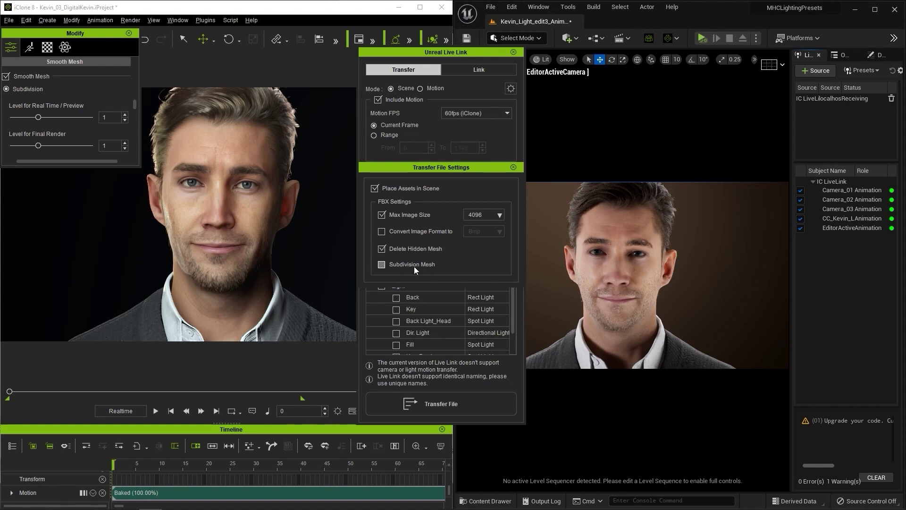
pyautogui.click(382, 264)
pyautogui.click(463, 404)
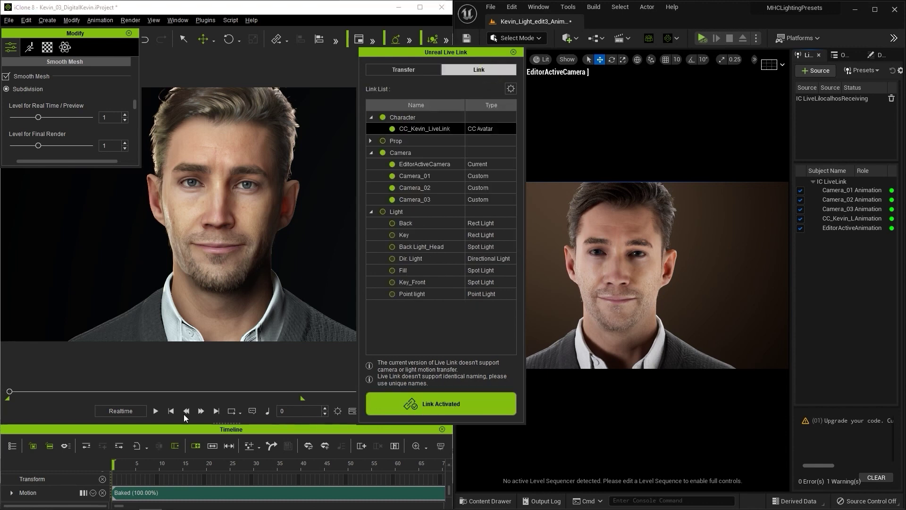
pyautogui.click(155, 412)
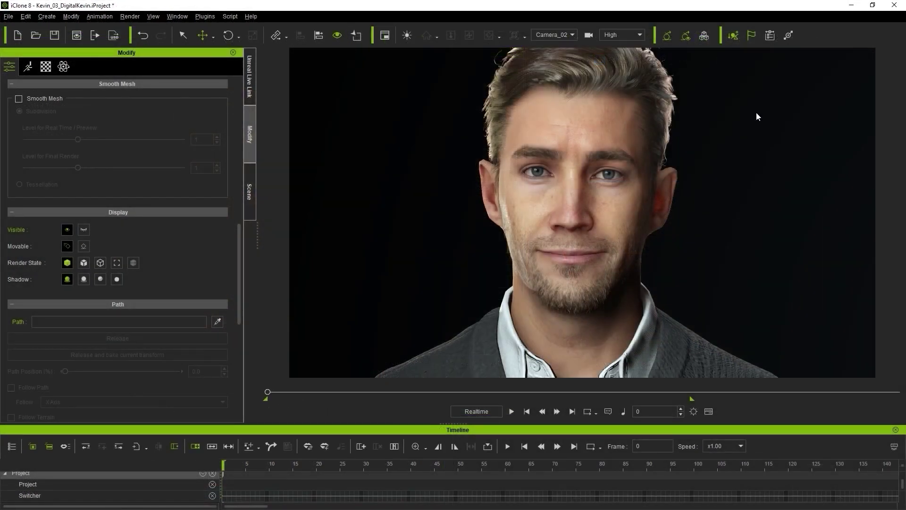
# Enable Smooth Mesh, then open USD (Omniverse) export with Use Subdivided Mesh ticked
pyautogui.click(19, 99)
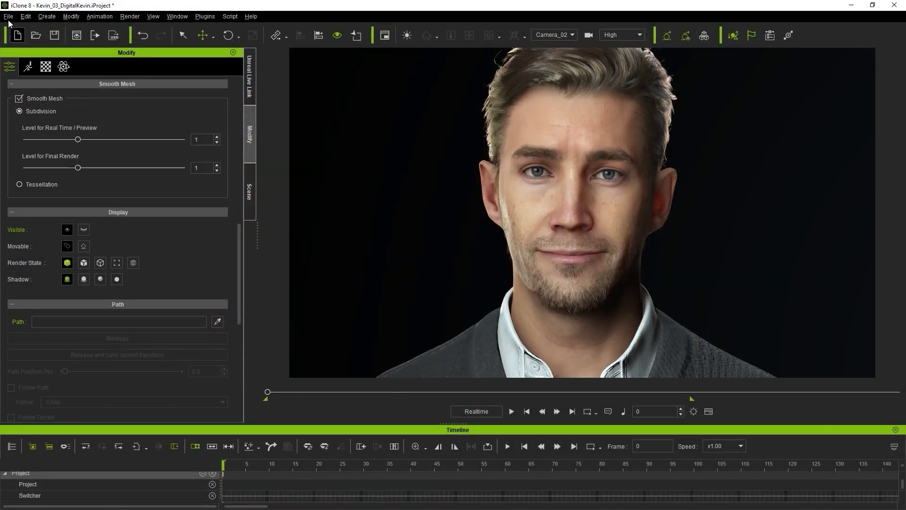
pyautogui.click(8, 17)
pyautogui.moveTo(35, 94)
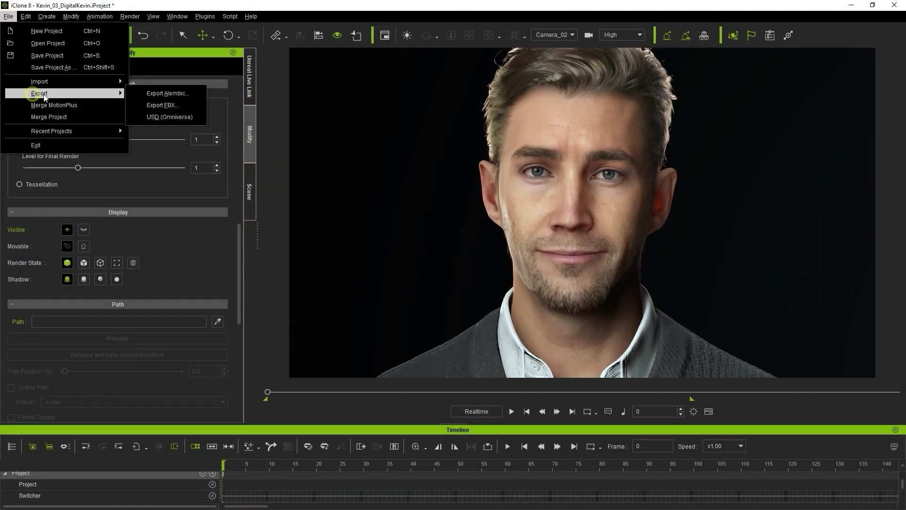
pyautogui.click(154, 118)
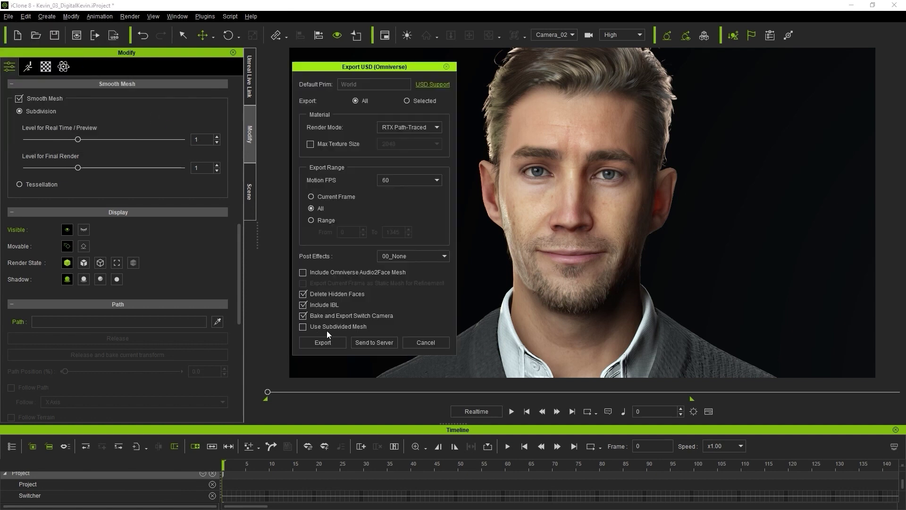
pyautogui.click(303, 327)
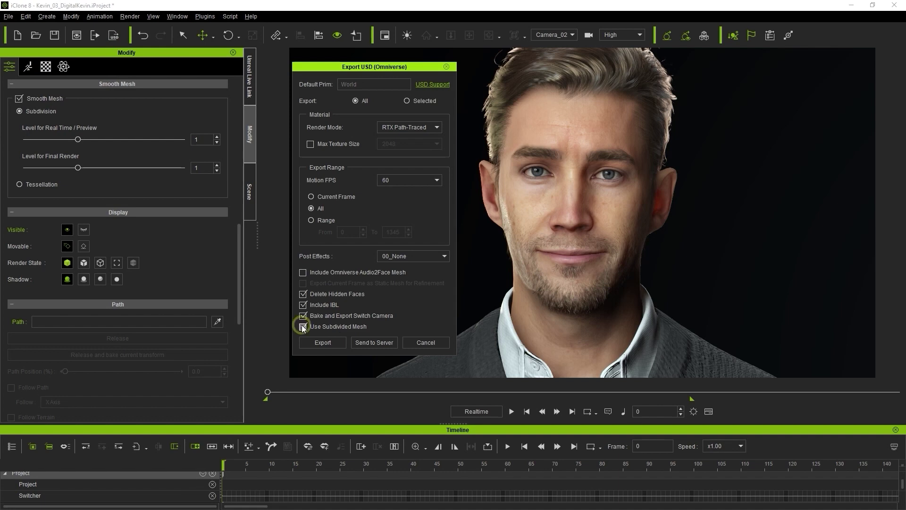